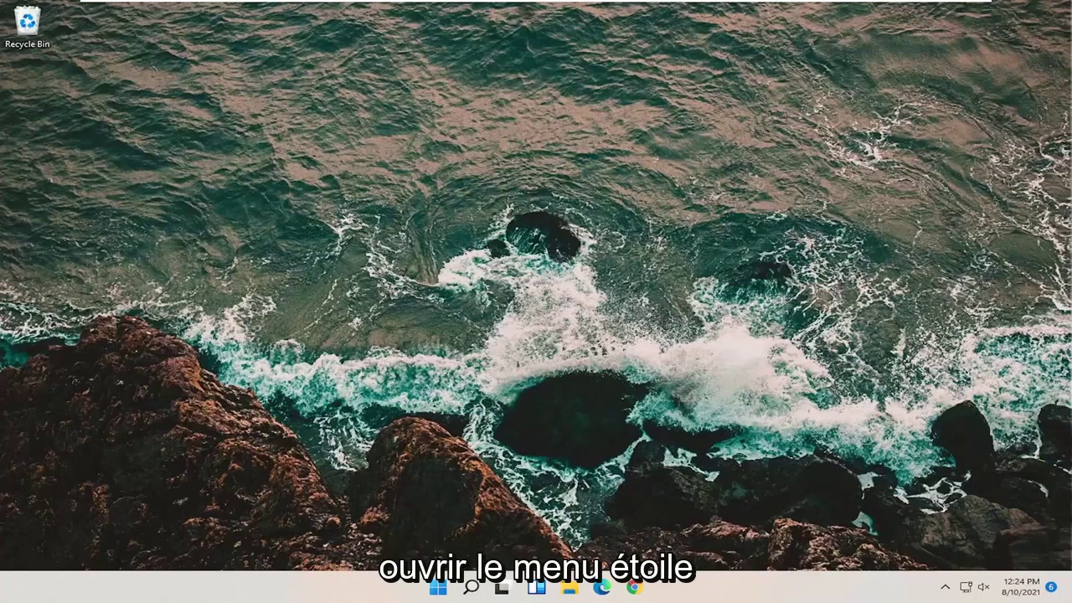
- Search for regedit, run the Registry Editor as administrator and allow it to make changes
{"action": "left_click", "coordinate": [470, 586]}
{"action": "type", "text": "r"}
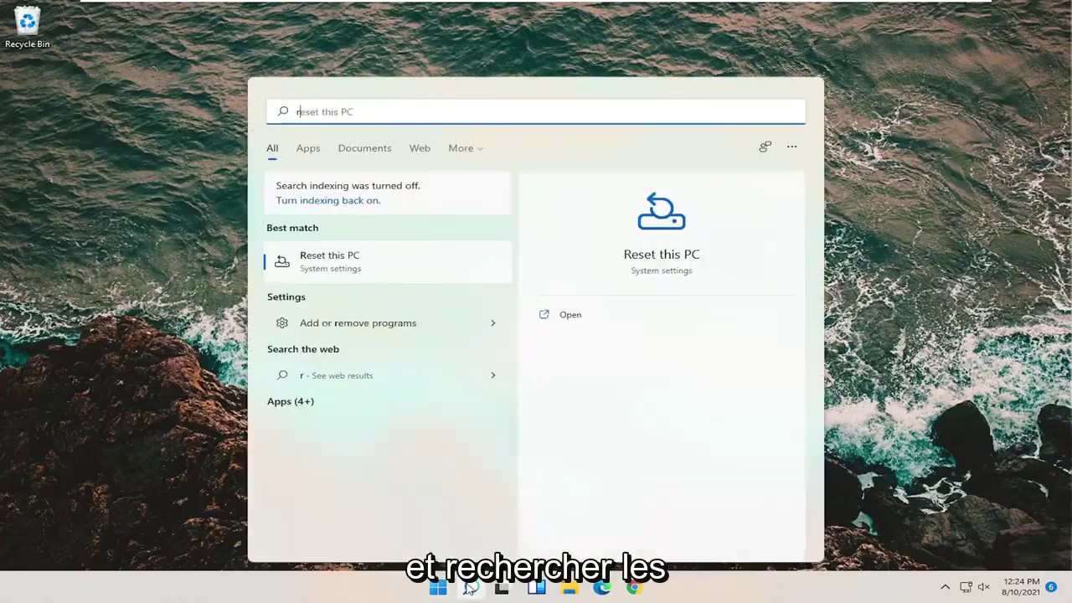
{"action": "type", "text": "egedit"}
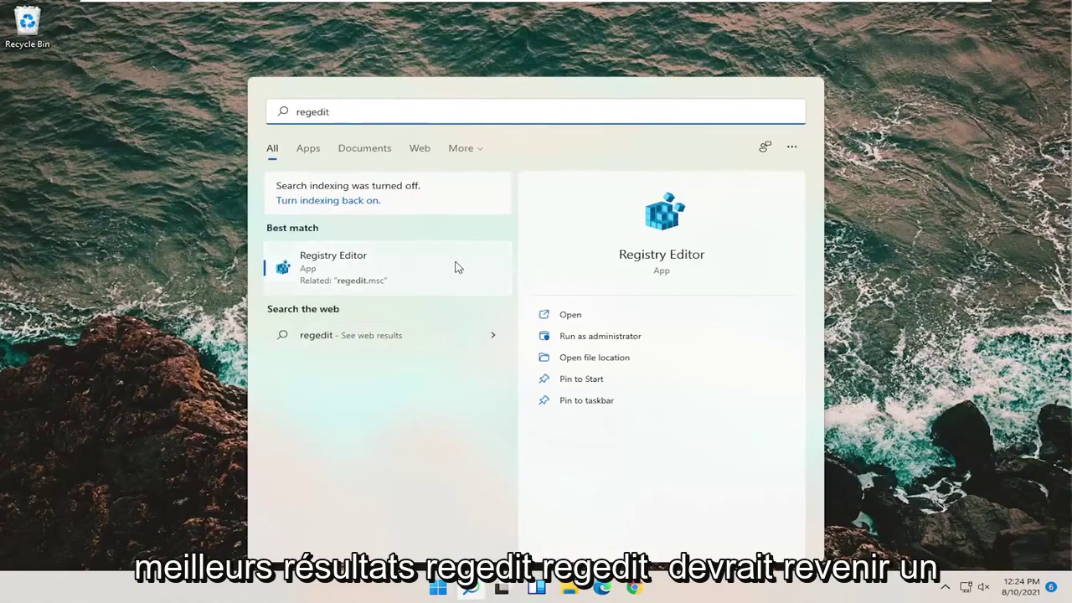
{"action": "right_click", "coordinate": [335, 266]}
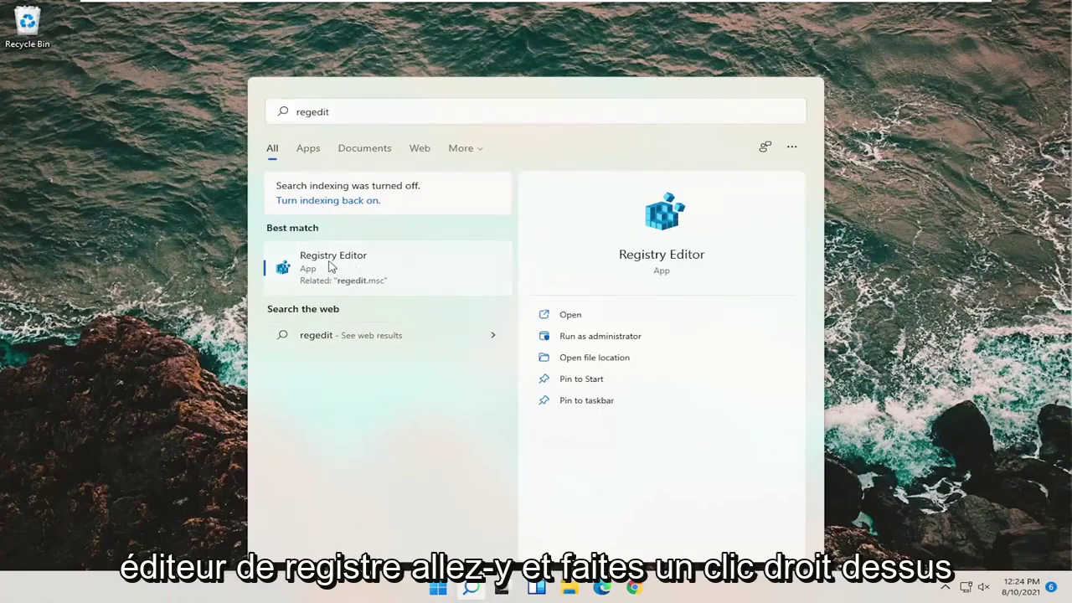
{"action": "left_click", "coordinate": [385, 280]}
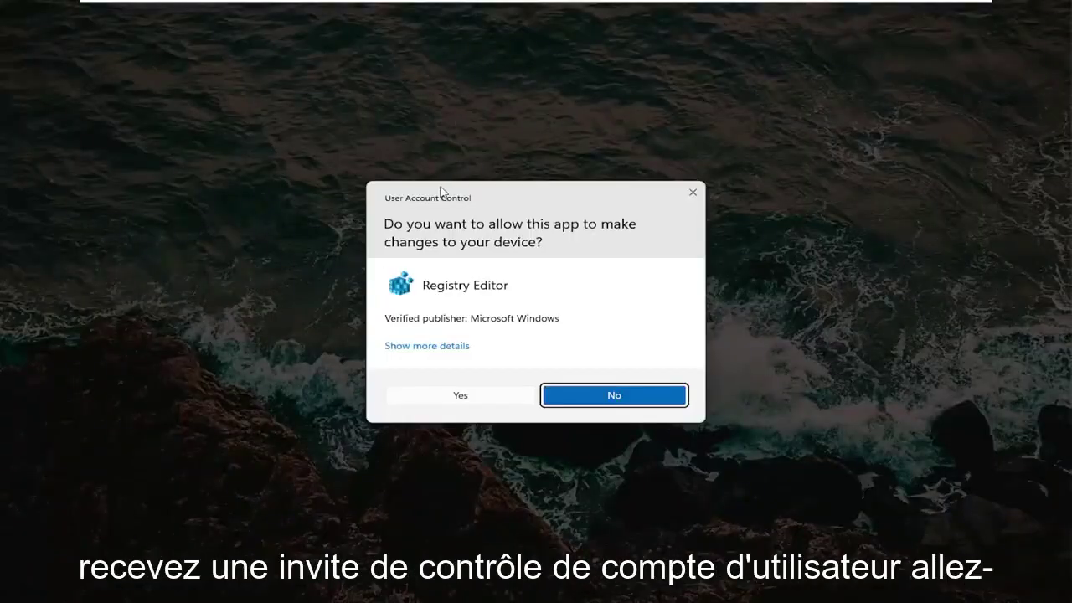
{"action": "left_click", "coordinate": [437, 394]}
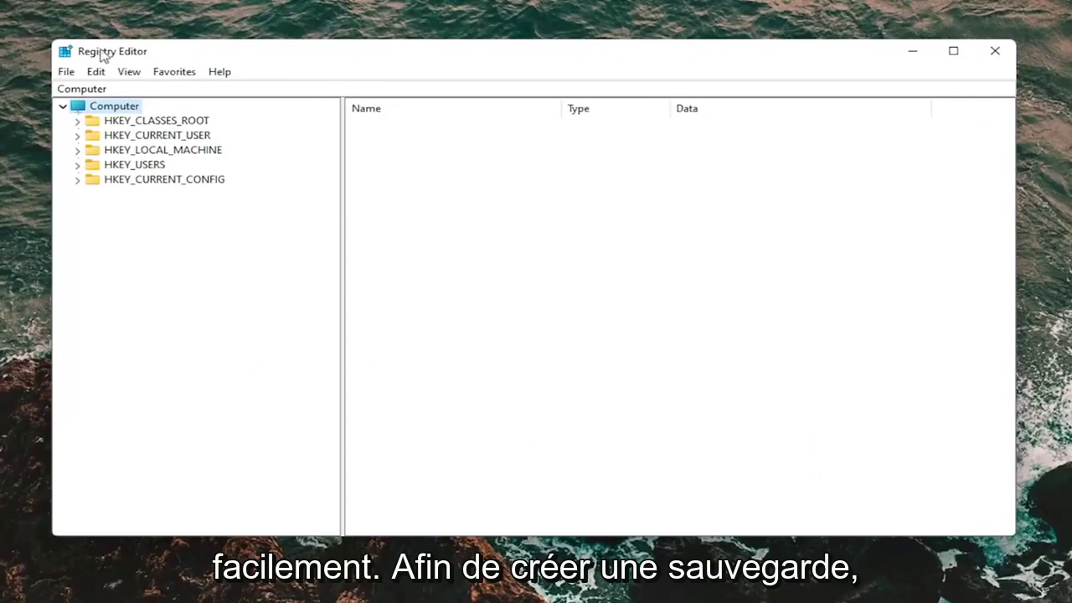
- View the registry export and import dialogs, closing each one without saving or loading a file
{"action": "left_click", "coordinate": [66, 74]}
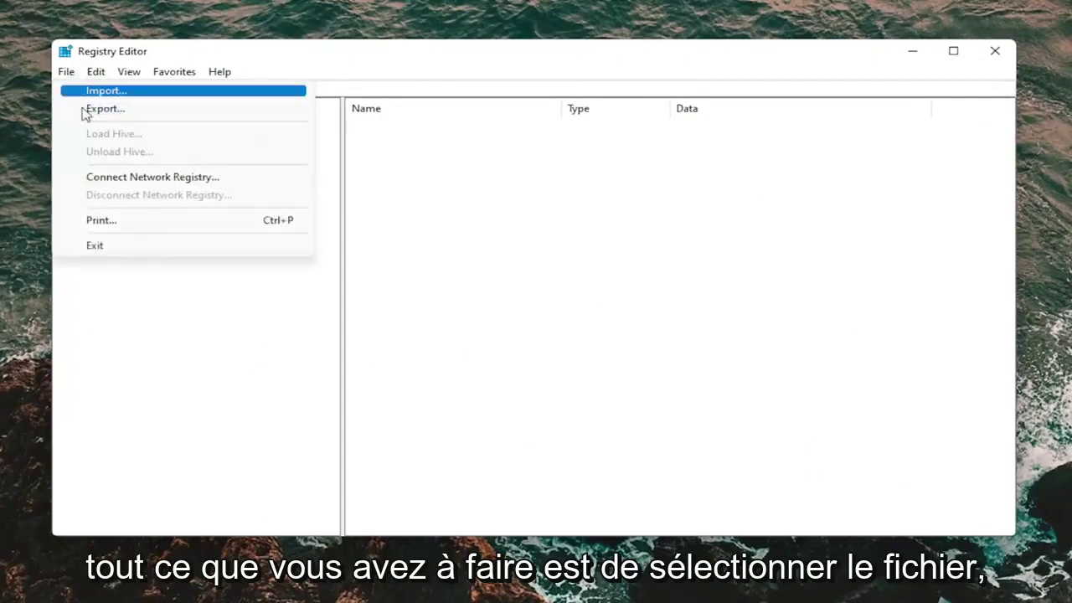
{"action": "left_click", "coordinate": [90, 111]}
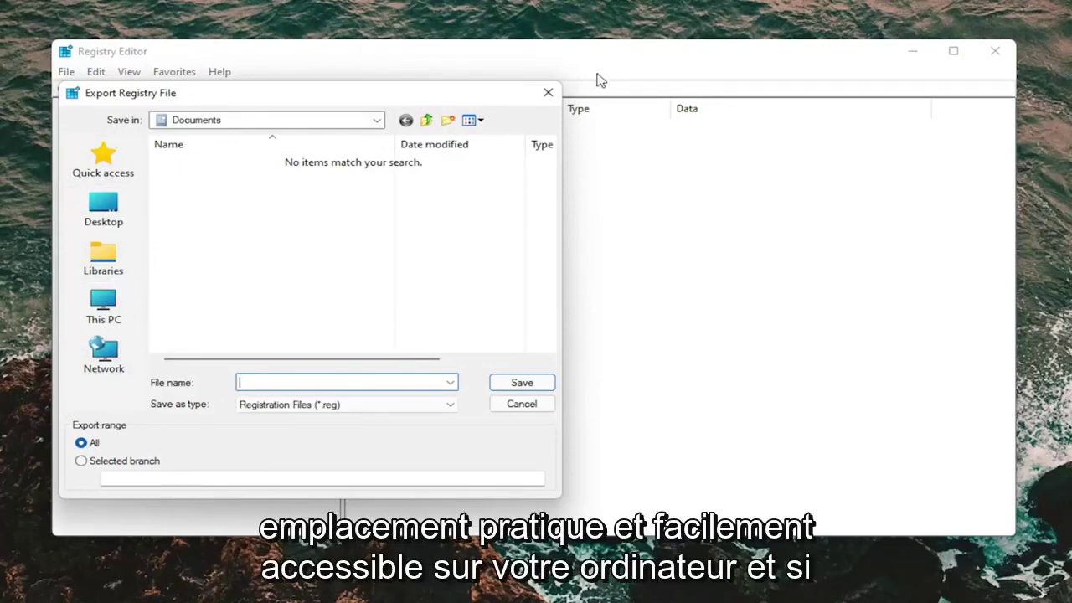
{"action": "left_click", "coordinate": [548, 92]}
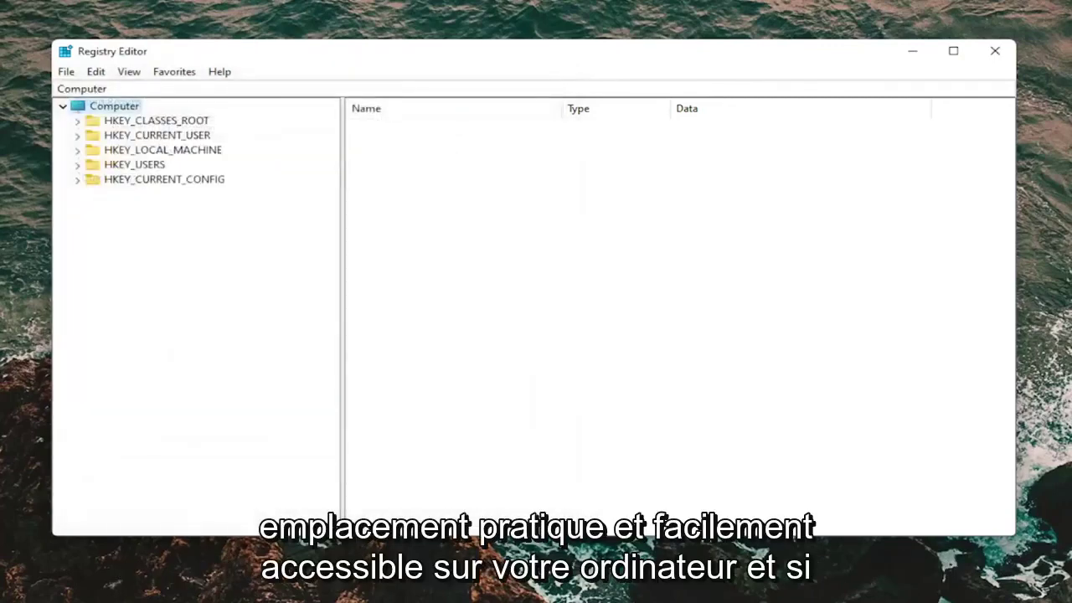
{"action": "left_click", "coordinate": [73, 75]}
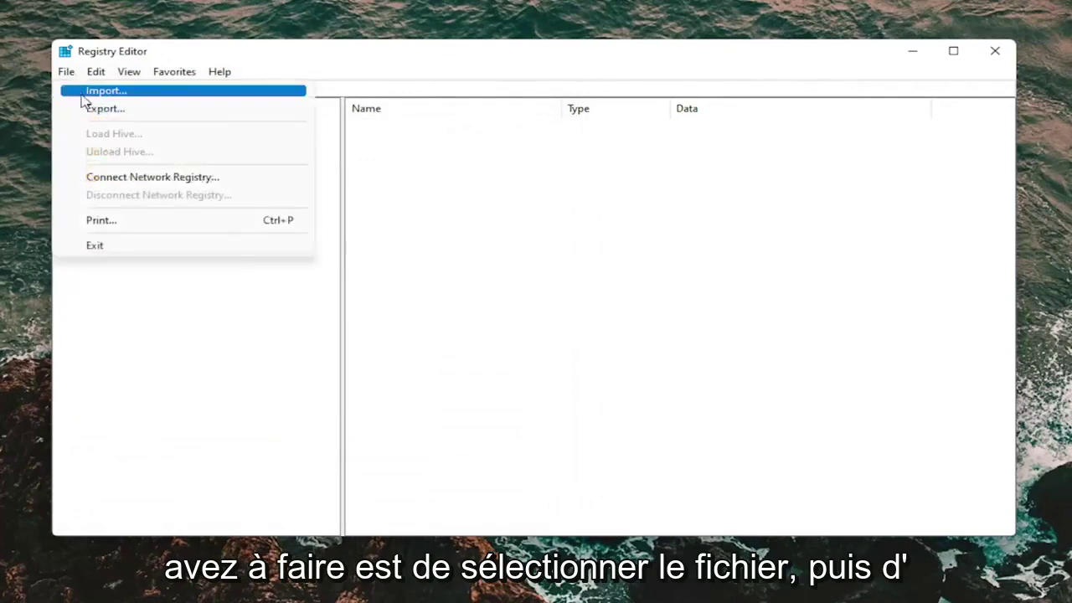
{"action": "left_click", "coordinate": [84, 91]}
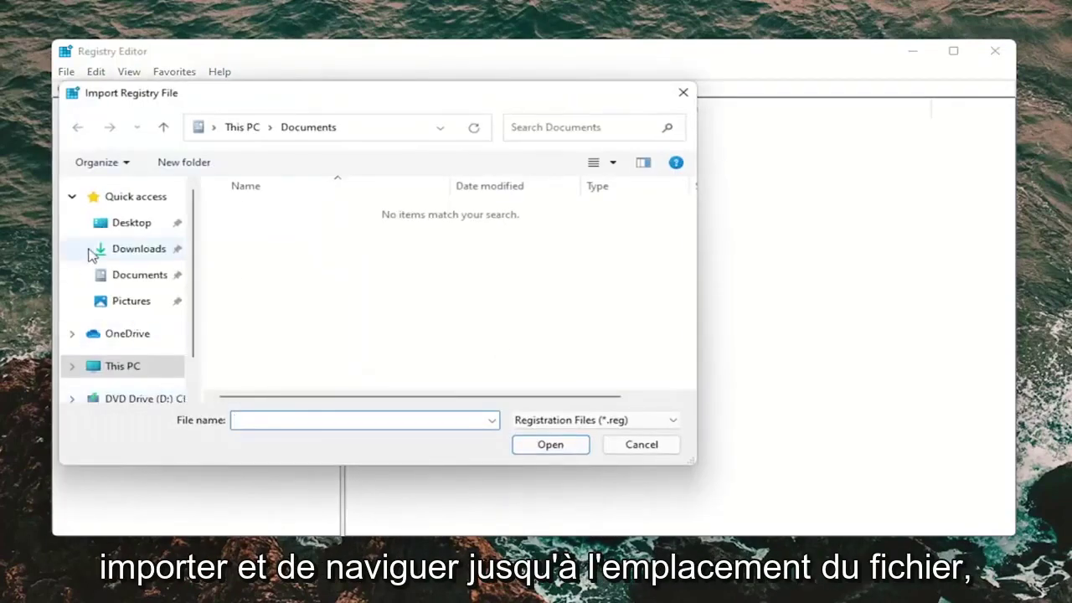
{"action": "left_click", "coordinate": [642, 447]}
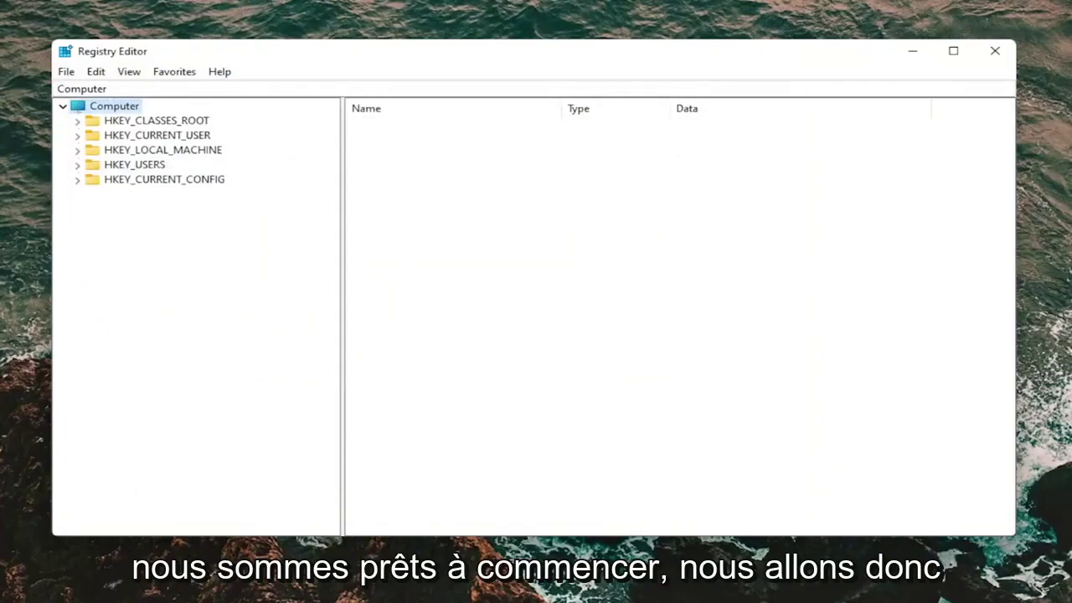
- Expand the registry tree to HKEY_LOCAL_MACHINE\SYSTEM\CurrentControlSet\Control\Class
{"action": "double_click", "coordinate": [172, 152]}
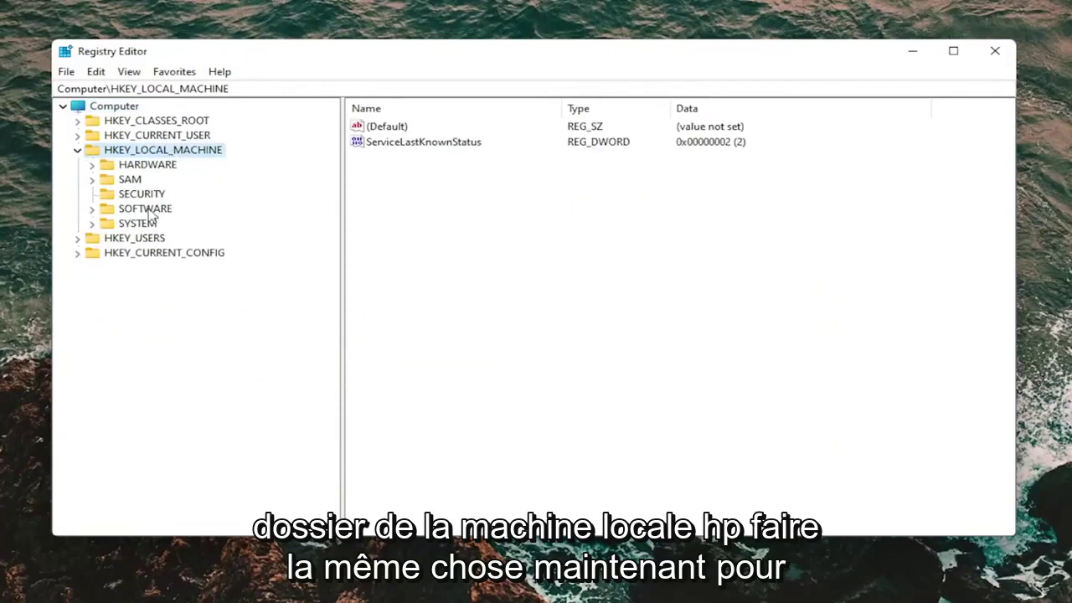
{"action": "left_click", "coordinate": [139, 228]}
{"action": "double_click", "coordinate": [138, 224]}
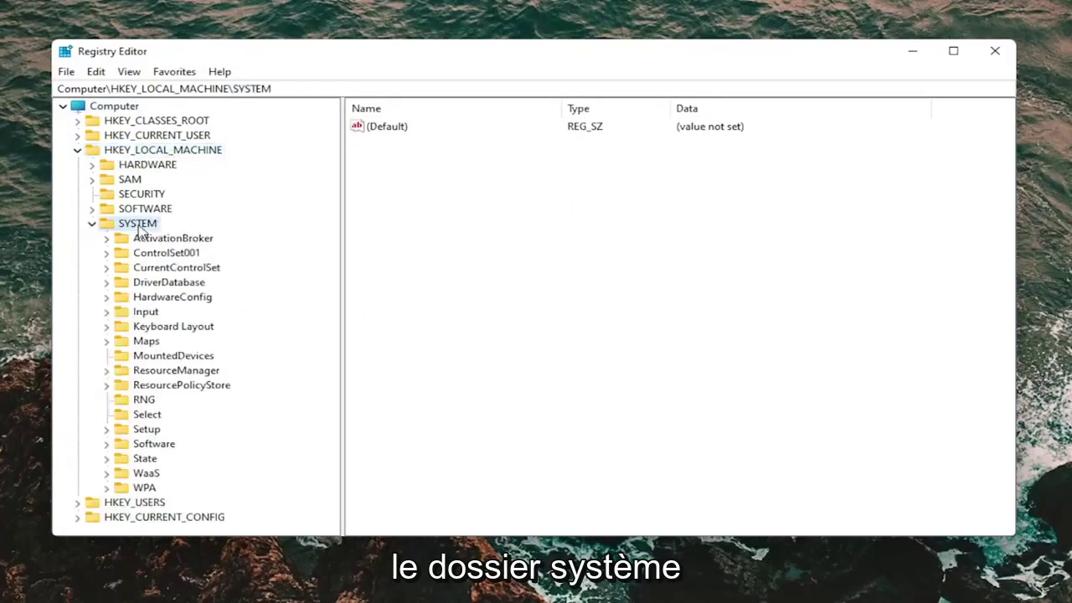
{"action": "double_click", "coordinate": [164, 270]}
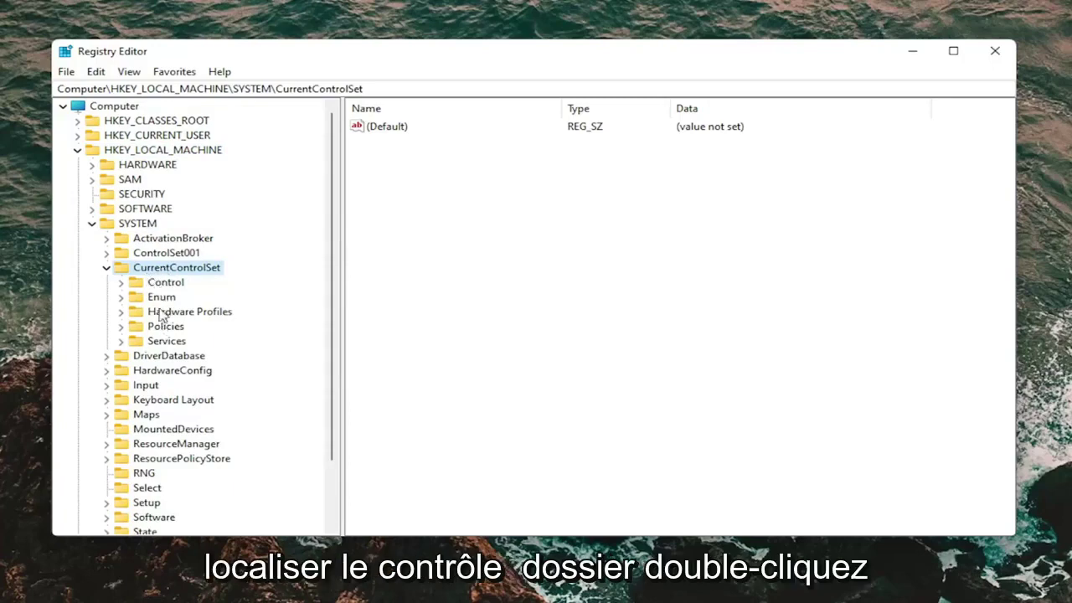
{"action": "double_click", "coordinate": [172, 284]}
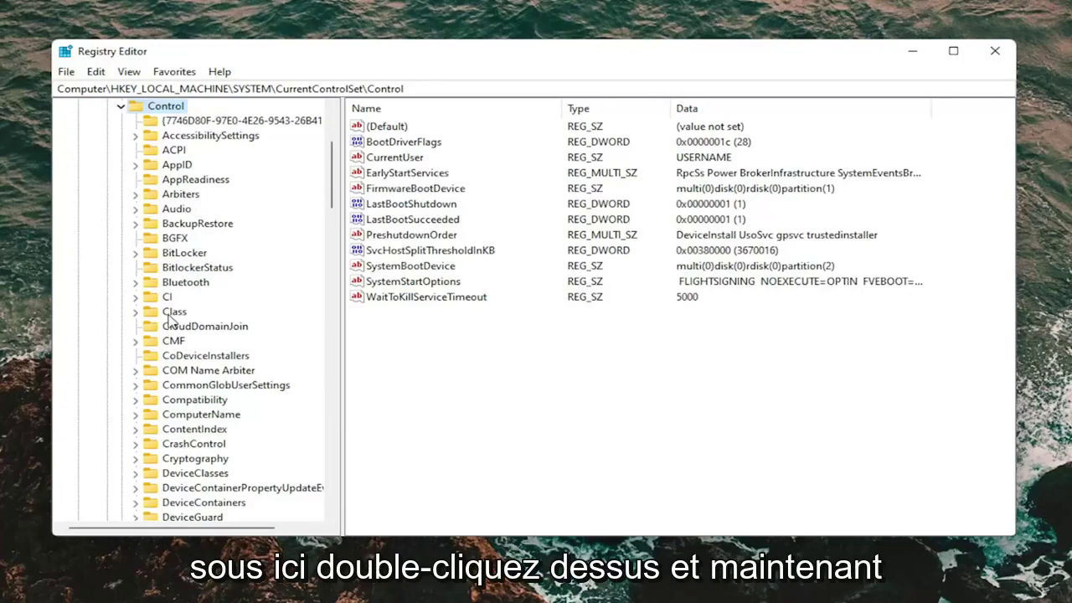
{"action": "double_click", "coordinate": [172, 313]}
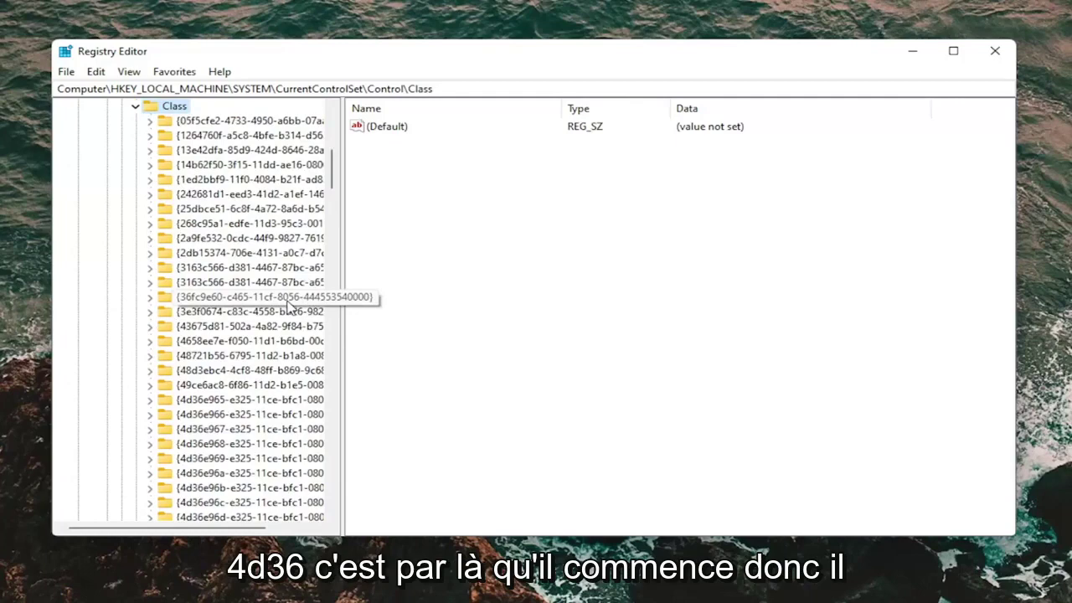
- Locate and select the {4d36e965-e325-11ce-bfc1-08002be10318} key under Class
{"action": "left_click", "coordinate": [205, 473]}
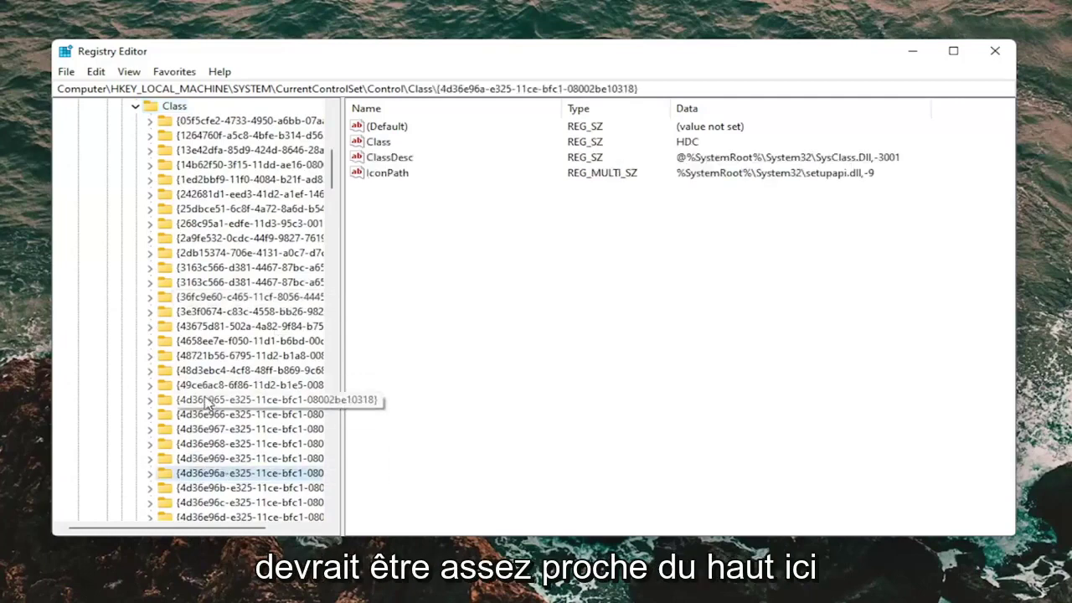
{"action": "left_click", "coordinate": [206, 402]}
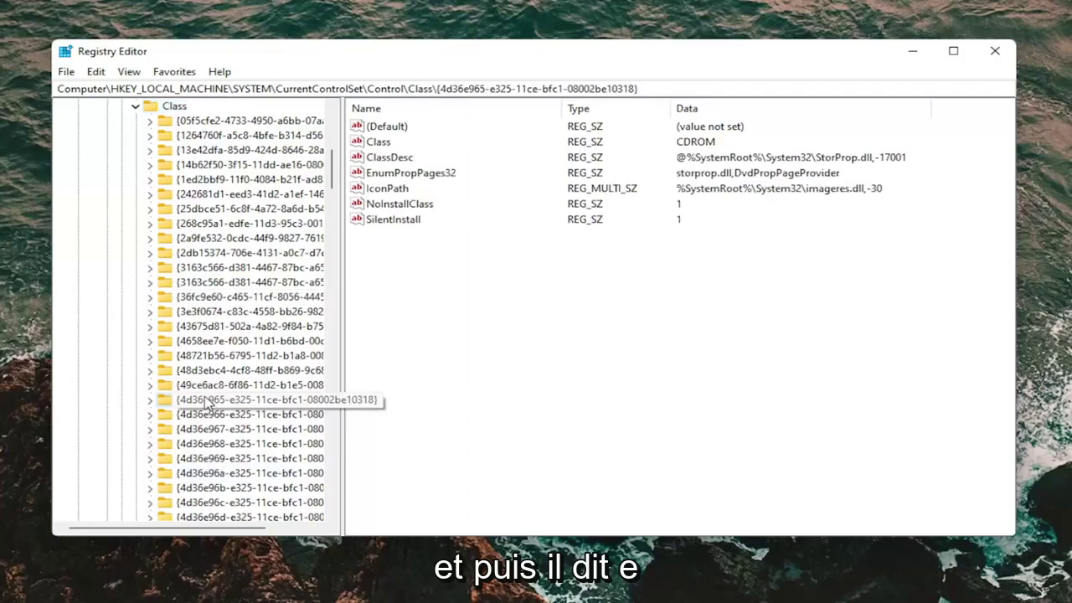
{"action": "scroll", "coordinate": [228, 435], "scroll_direction": "down", "scroll_amount": 1}
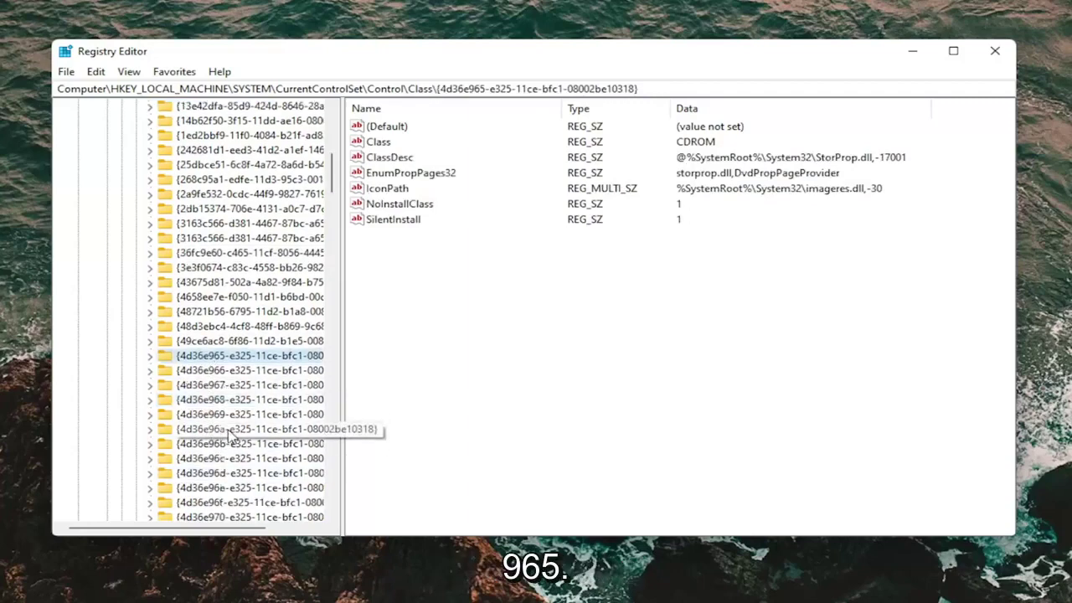
{"action": "scroll", "coordinate": [230, 435], "scroll_direction": "down", "scroll_amount": 5}
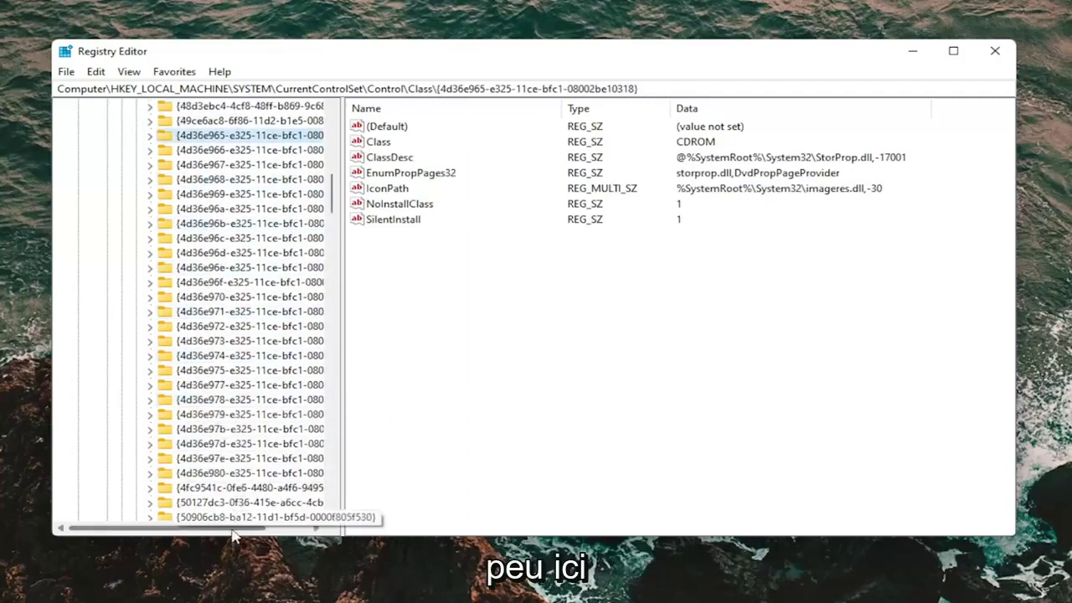
{"action": "scroll", "coordinate": [214, 394], "scroll_direction": "up", "scroll_amount": 5}
{"action": "left_click", "coordinate": [211, 387]}
{"action": "left_click", "coordinate": [213, 399]}
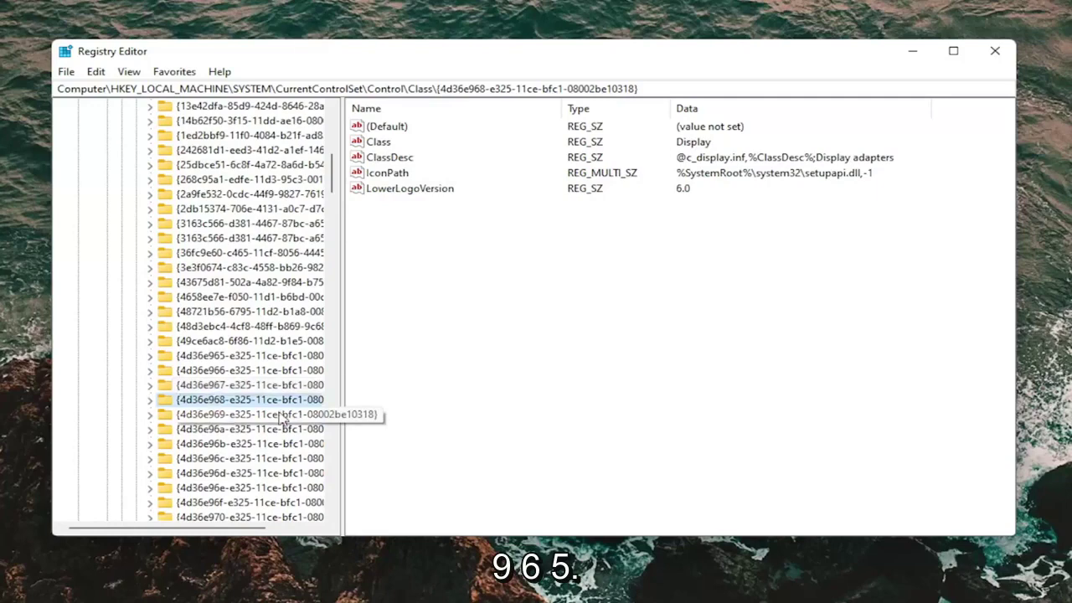
{"action": "left_click", "coordinate": [220, 355]}
- Copy the selected key's full registry path and view the actions available for its SilentInstall value
{"action": "scroll", "coordinate": [204, 408], "scroll_direction": "up", "scroll_amount": 2}
{"action": "scroll", "coordinate": [204, 408], "scroll_direction": "up", "scroll_amount": 1}
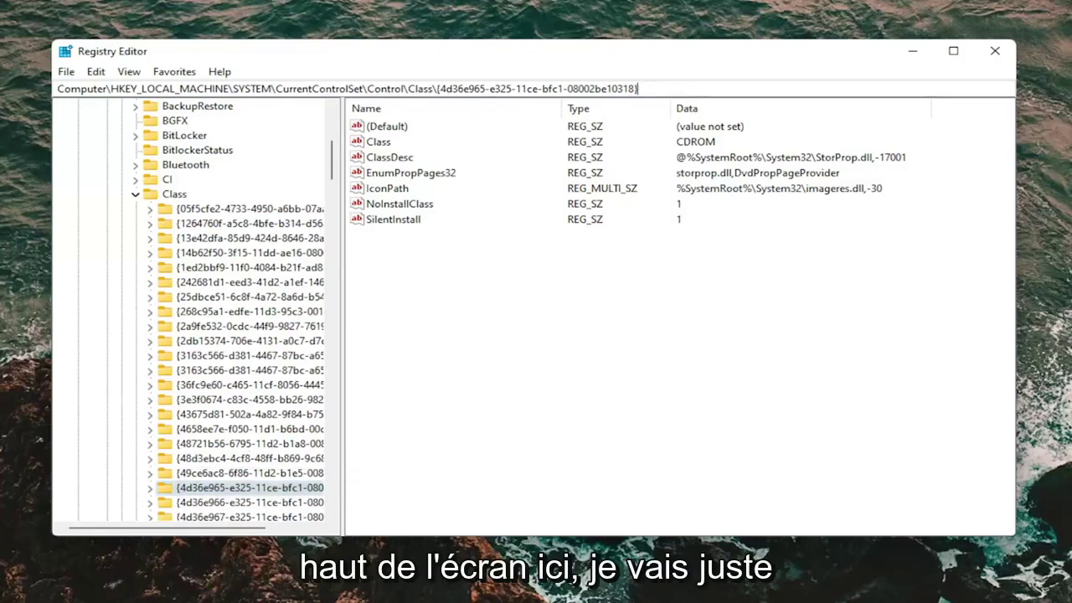
{"action": "left_click_drag", "start_coordinate": [640, 88], "coordinate": [57, 89]}
{"action": "key", "text": "ctrl+c"}
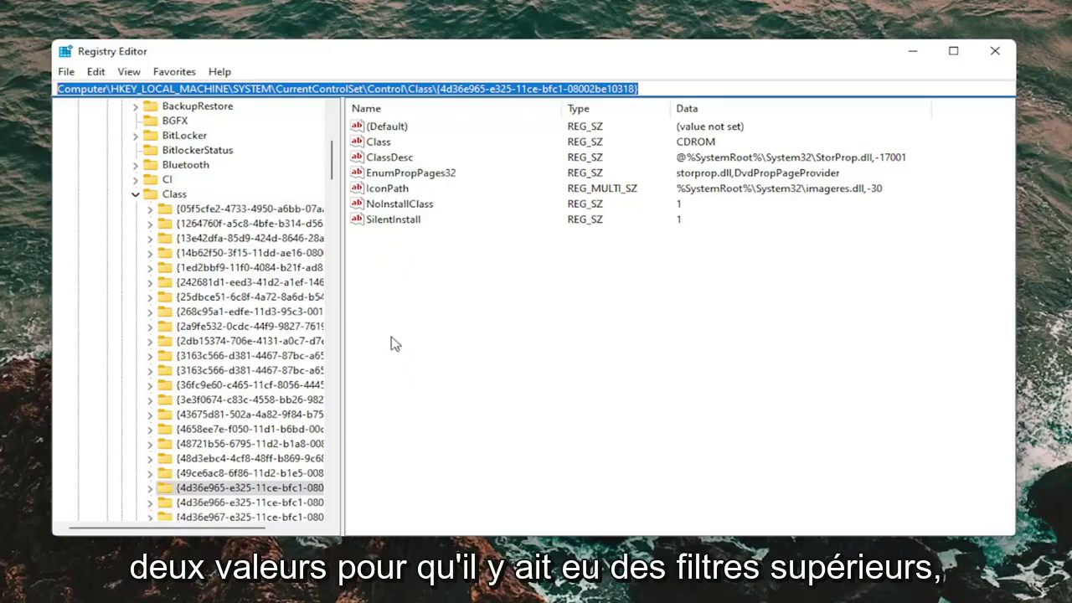
{"action": "right_click", "coordinate": [389, 220]}
{"action": "left_click", "coordinate": [378, 266]}
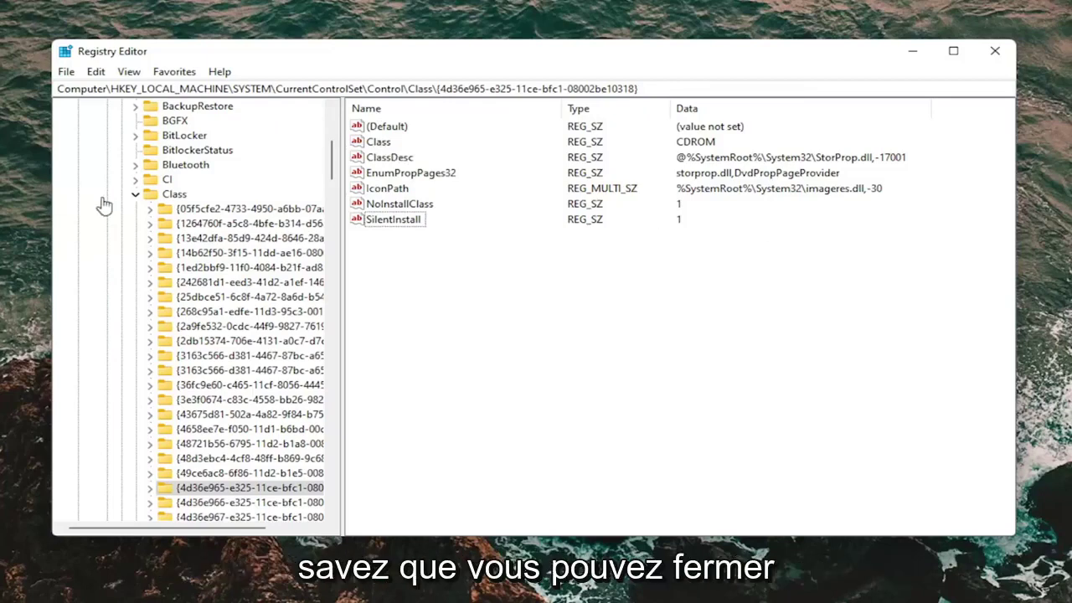
- Collapse the Class, CurrentControlSet, SYSTEM and HKEY_LOCAL_MACHINE keys in the registry tree
{"action": "left_click", "coordinate": [135, 193]}
{"action": "scroll", "coordinate": [167, 261], "scroll_direction": "up", "scroll_amount": 1}
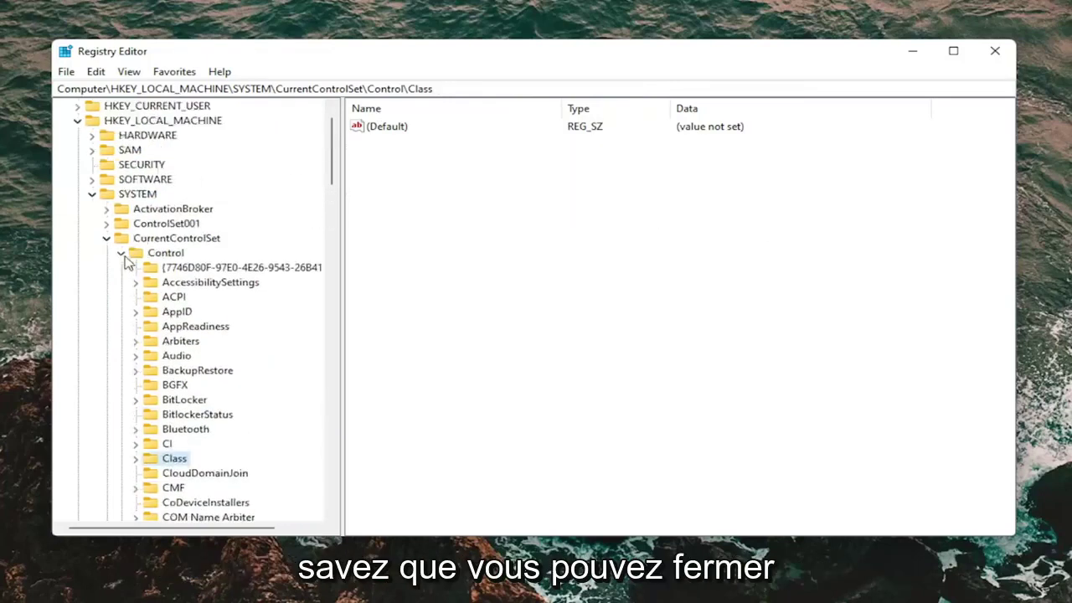
{"action": "left_click", "coordinate": [107, 237]}
{"action": "left_click", "coordinate": [93, 223]}
{"action": "left_click", "coordinate": [77, 149]}
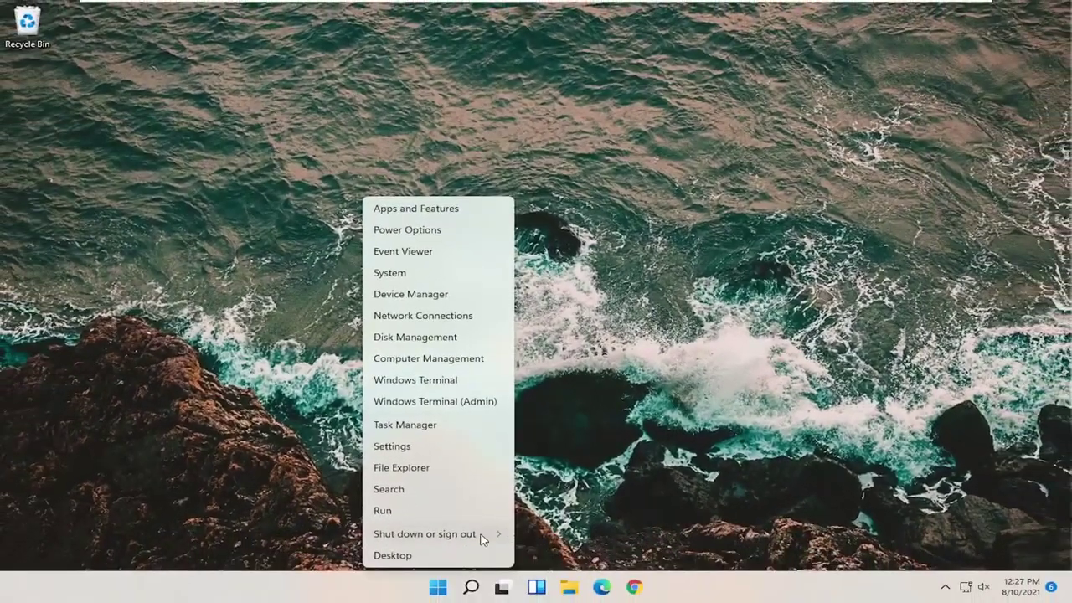
- Restart the computer after the registry check
{"action": "mouse_move", "coordinate": [486, 541]}
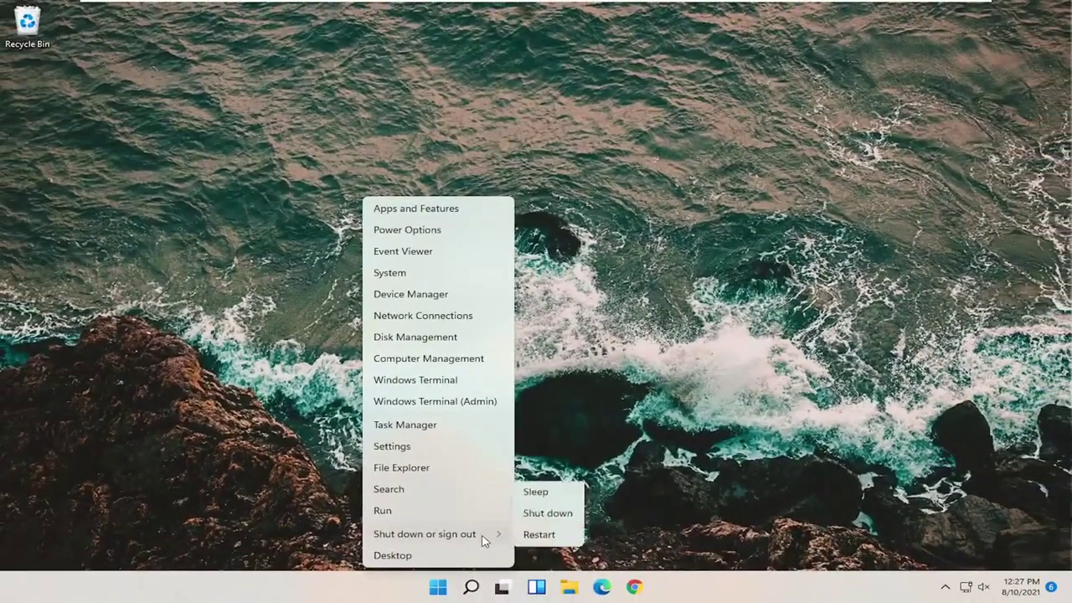
{"action": "left_click", "coordinate": [544, 559]}
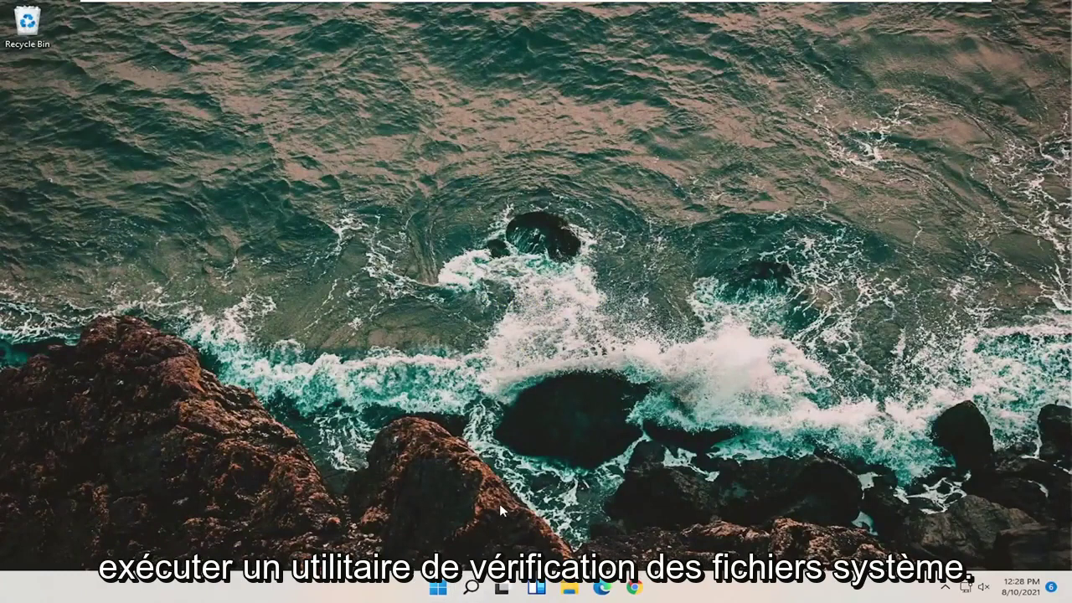
- Search for cmd, run Command Prompt as administrator and allow it to make changes
{"action": "left_click", "coordinate": [472, 587]}
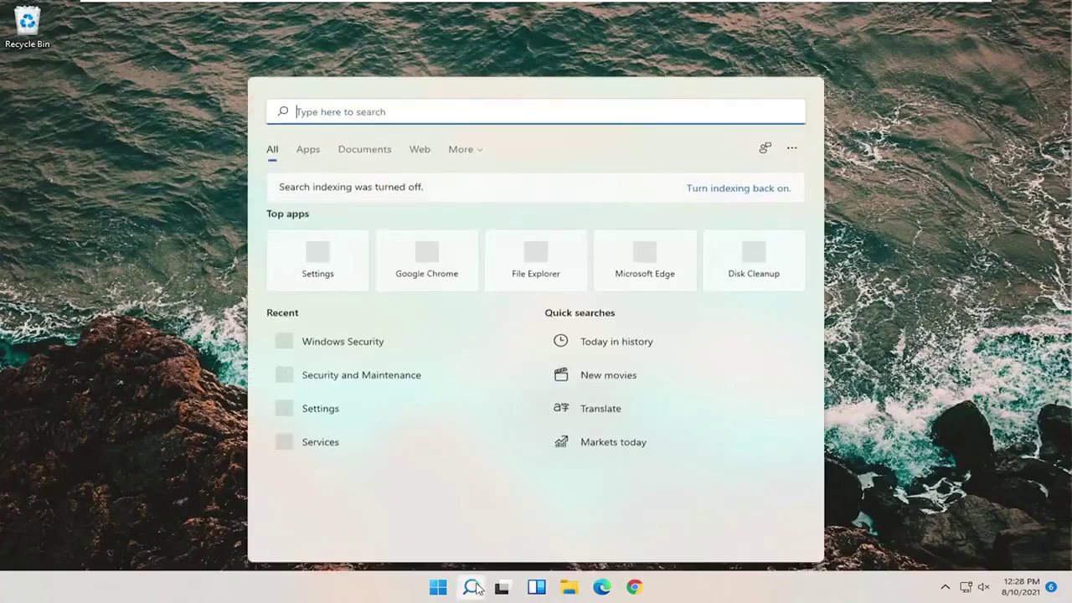
{"action": "type", "text": "cmd"}
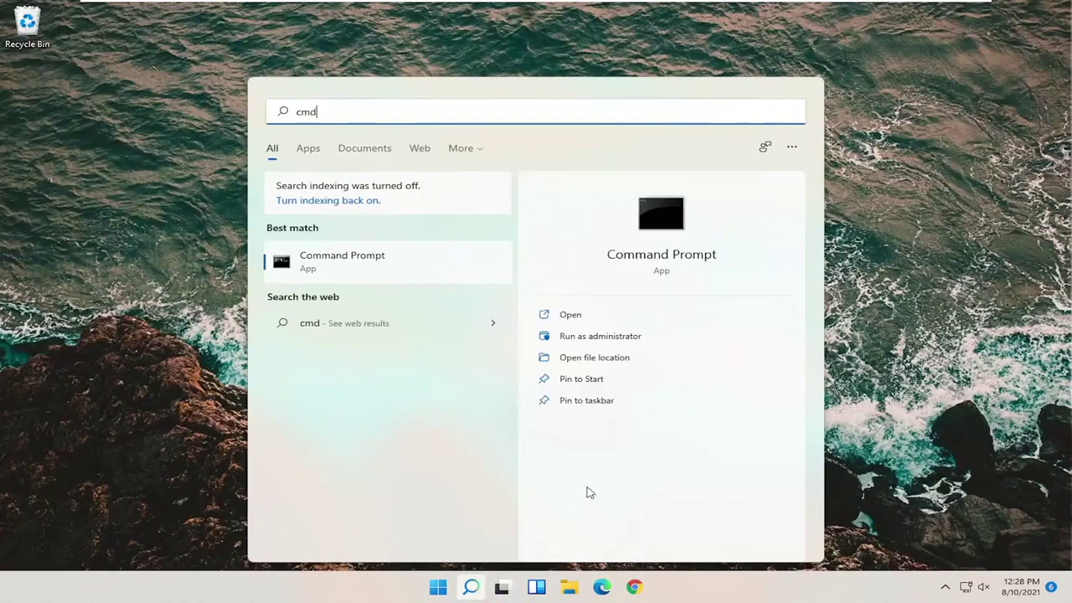
{"action": "right_click", "coordinate": [348, 265]}
{"action": "left_click", "coordinate": [387, 280]}
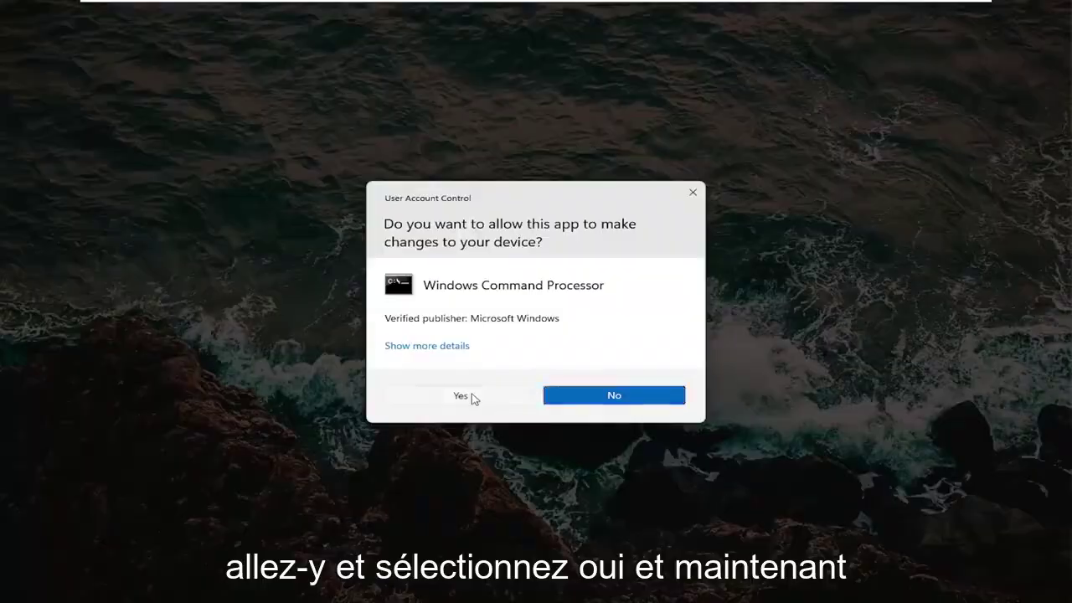
{"action": "left_click", "coordinate": [474, 398]}
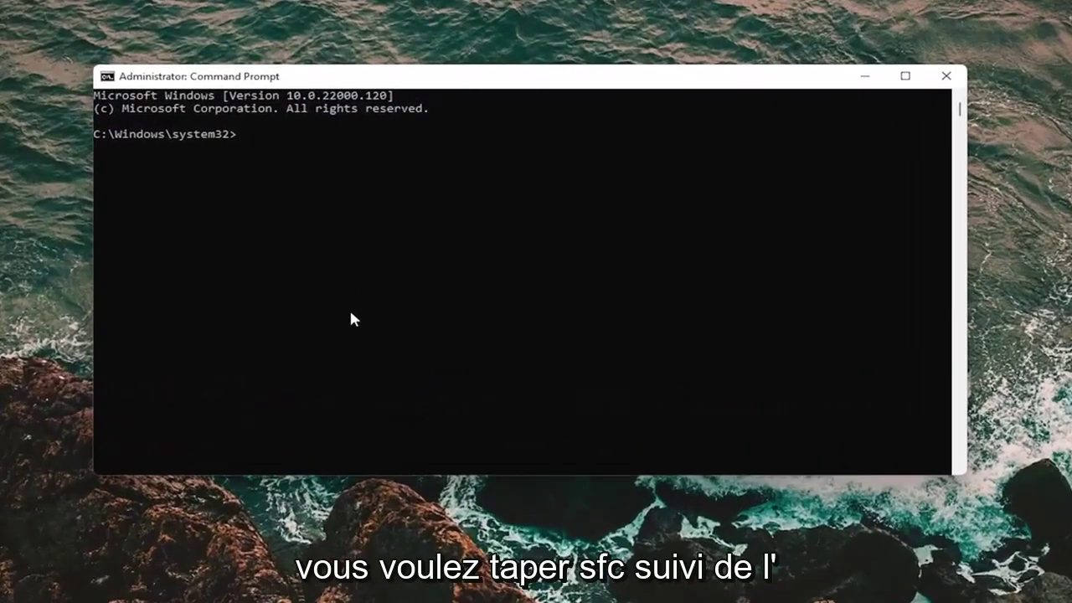
- Run the system file check with sfc /scannow and close the Command Prompt once verification is done
{"action": "type", "text": "sf"}
{"action": "type", "text": "/scannow"}
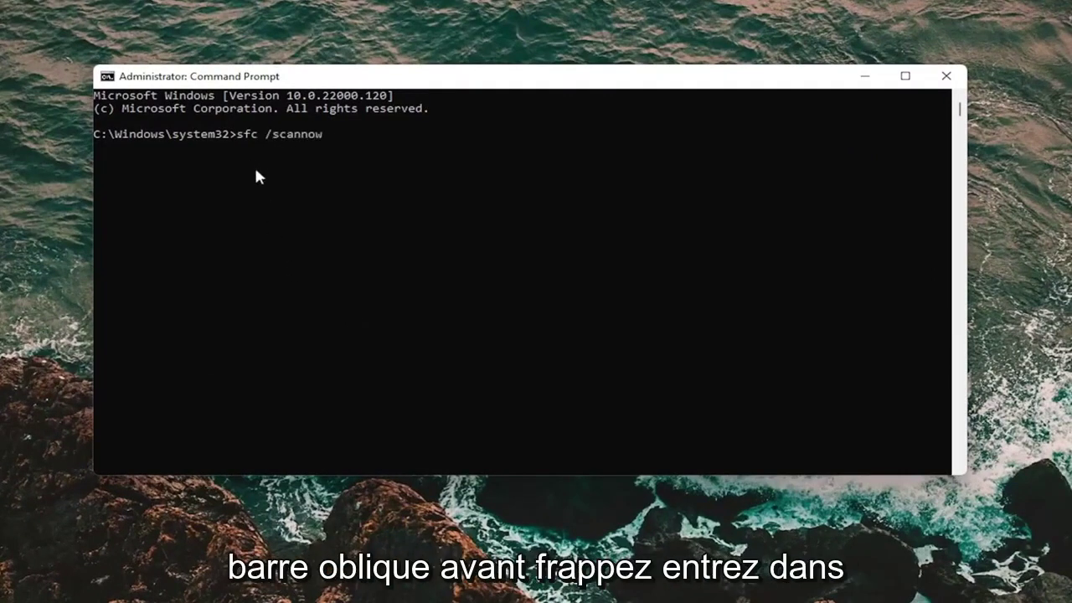
{"action": "key", "text": "Return"}
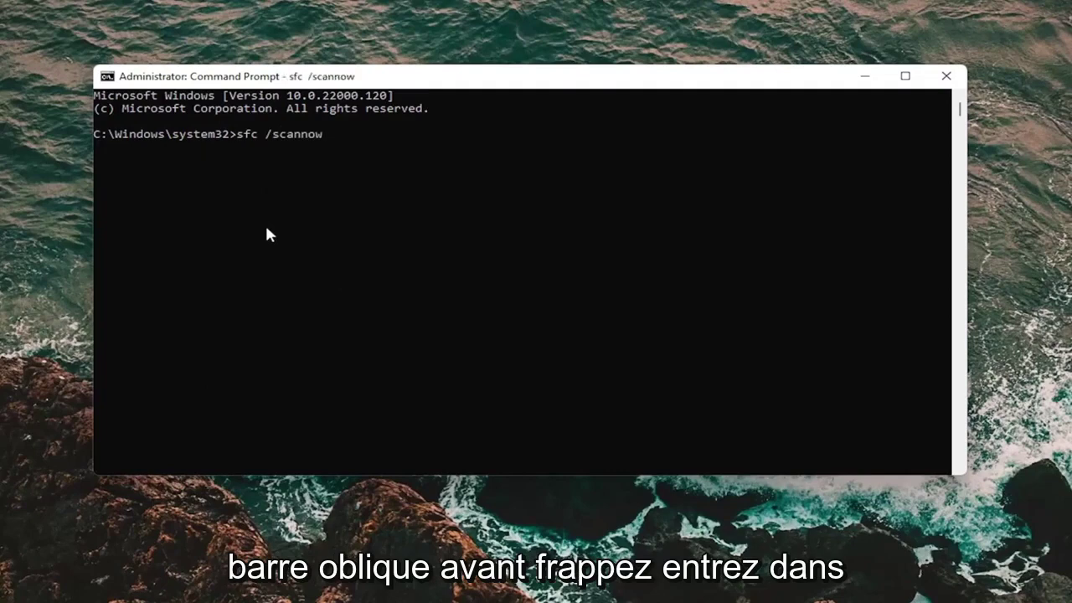
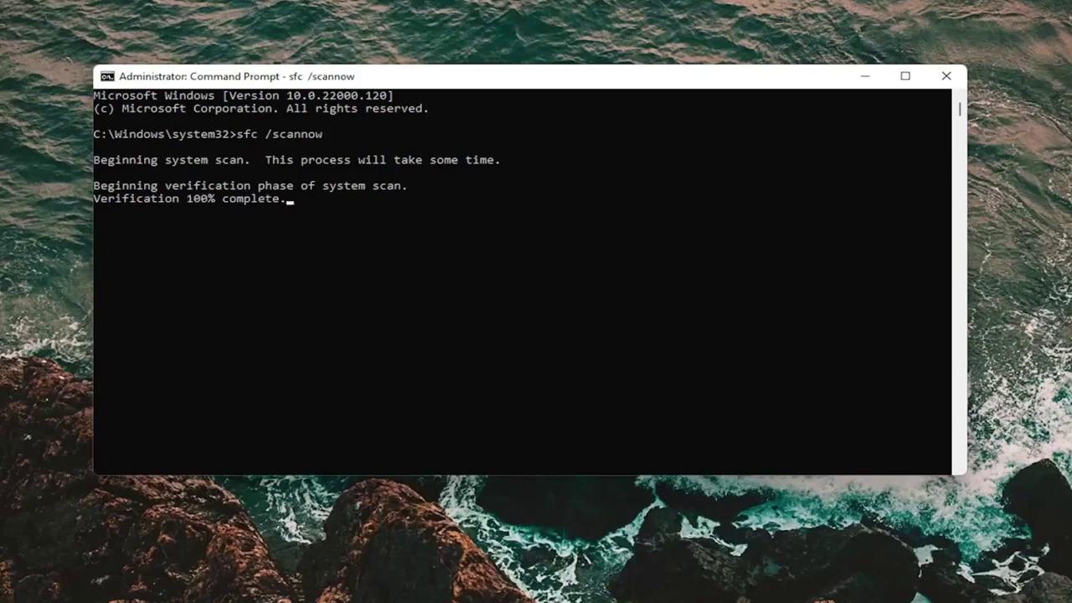
{"action": "left_click", "coordinate": [945, 76]}
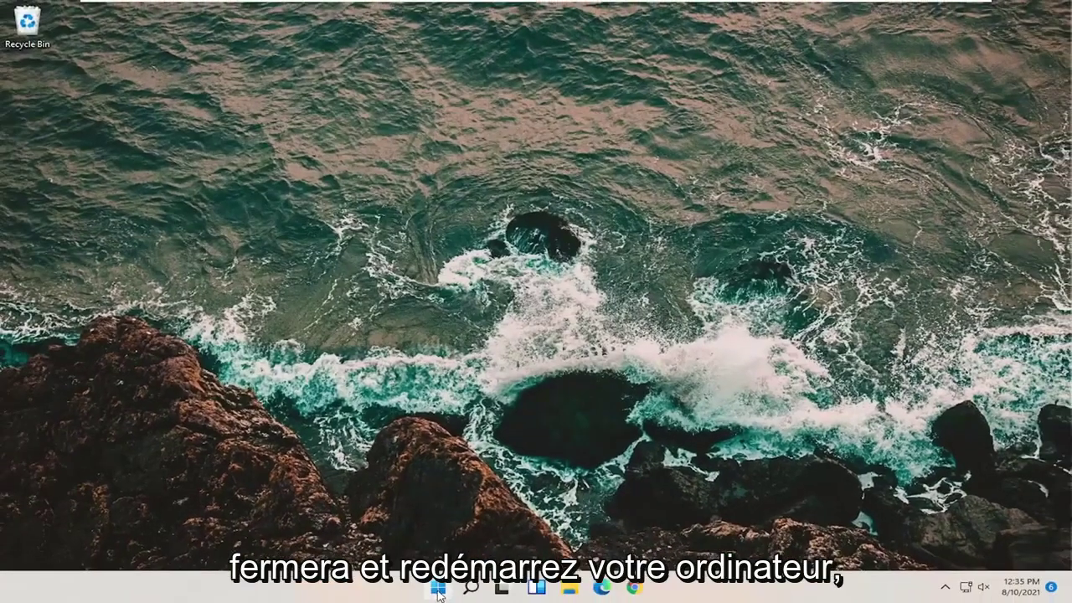
- Restart the computer after the system file scan
{"action": "right_click", "coordinate": [438, 588]}
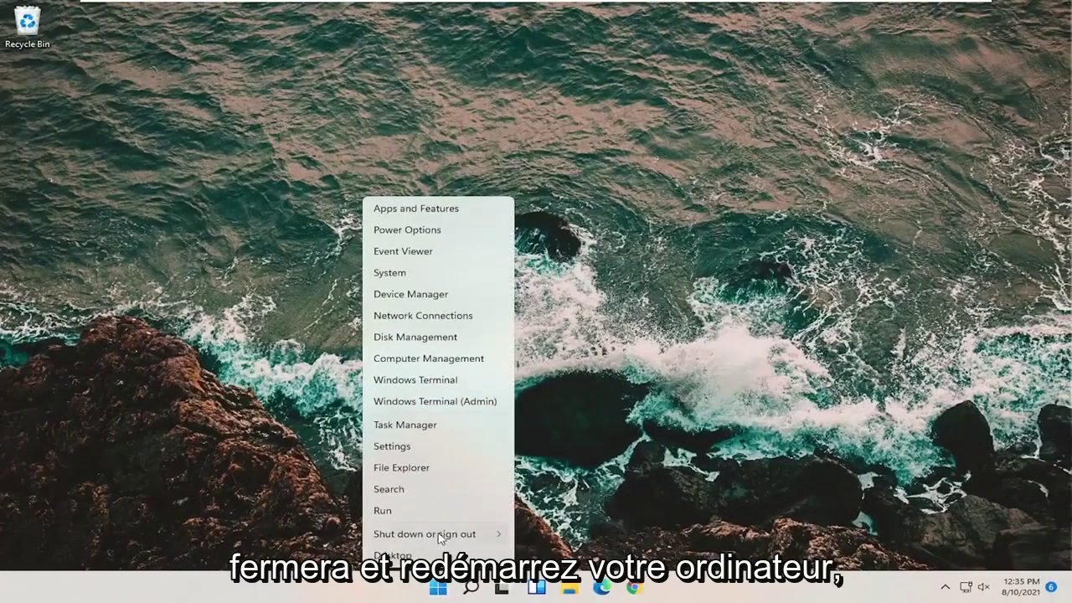
{"action": "mouse_move", "coordinate": [438, 537]}
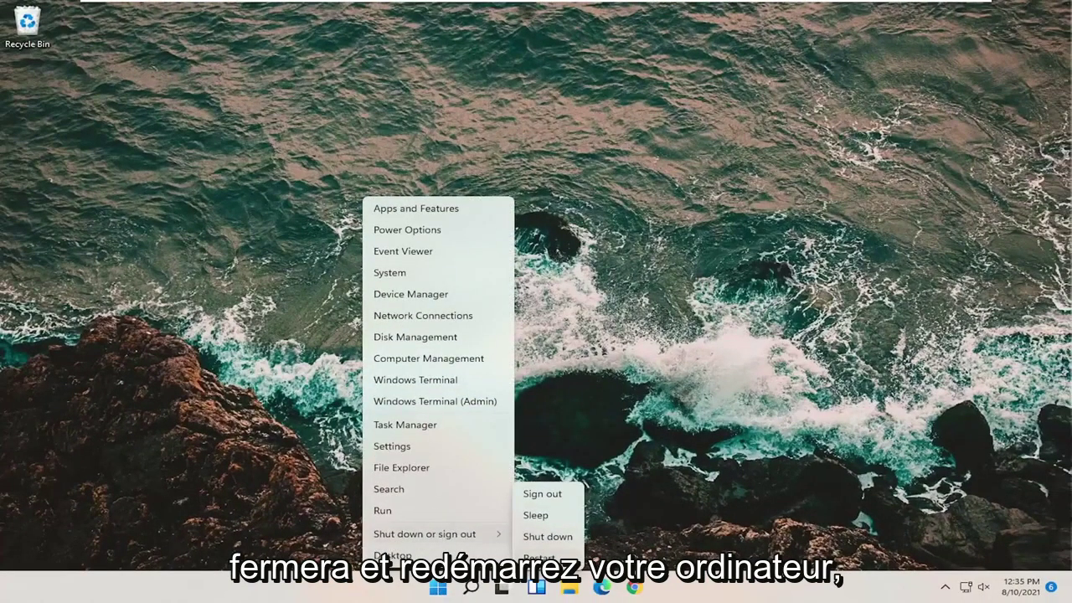
{"action": "left_click", "coordinate": [539, 557]}
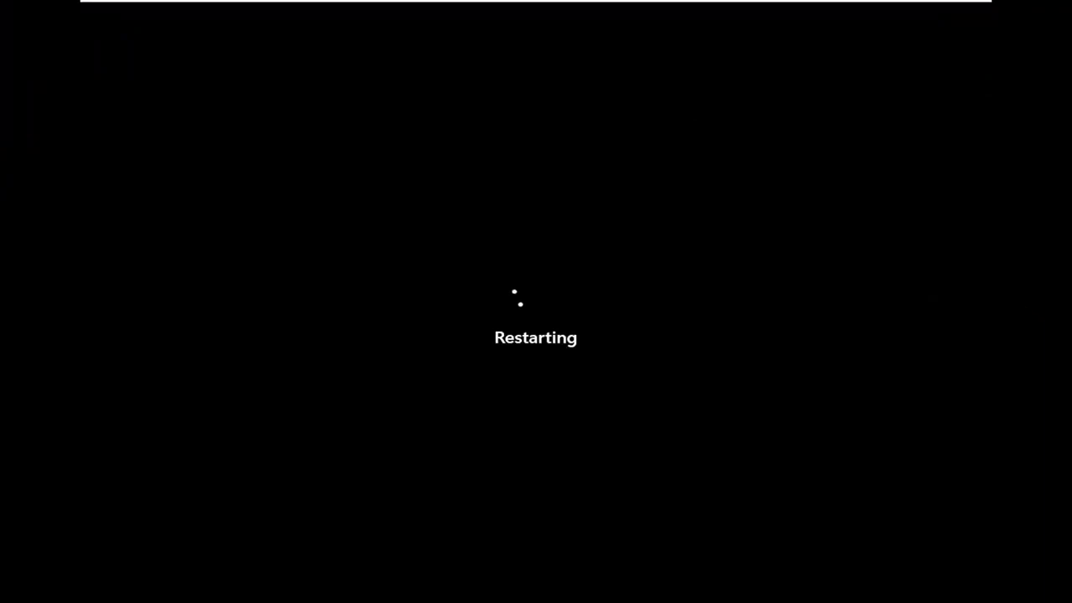